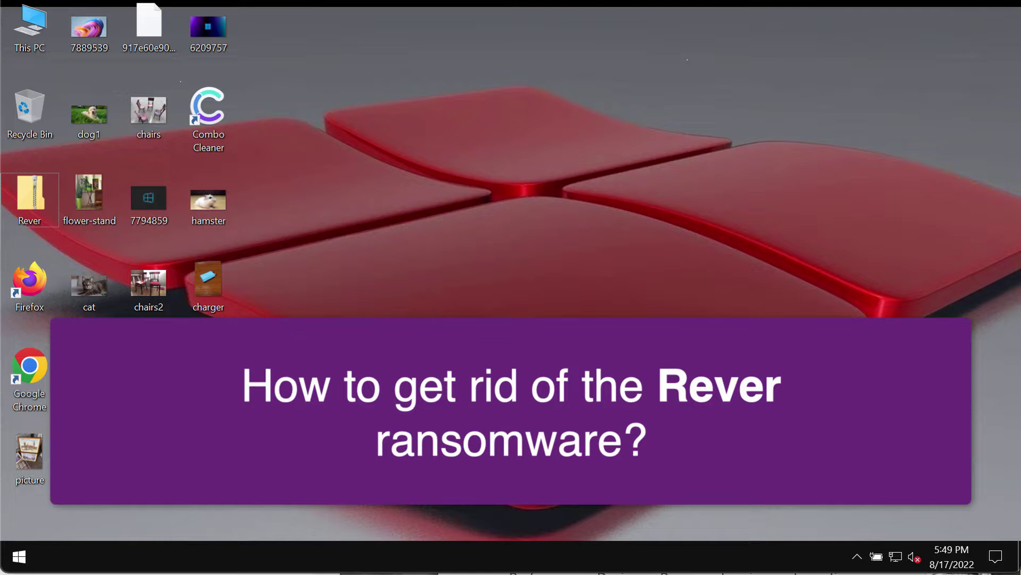
# View the chairs2, hamster and dog1 images on the desktop one after another, closing each.
pyautogui.doubleClick(152, 285)
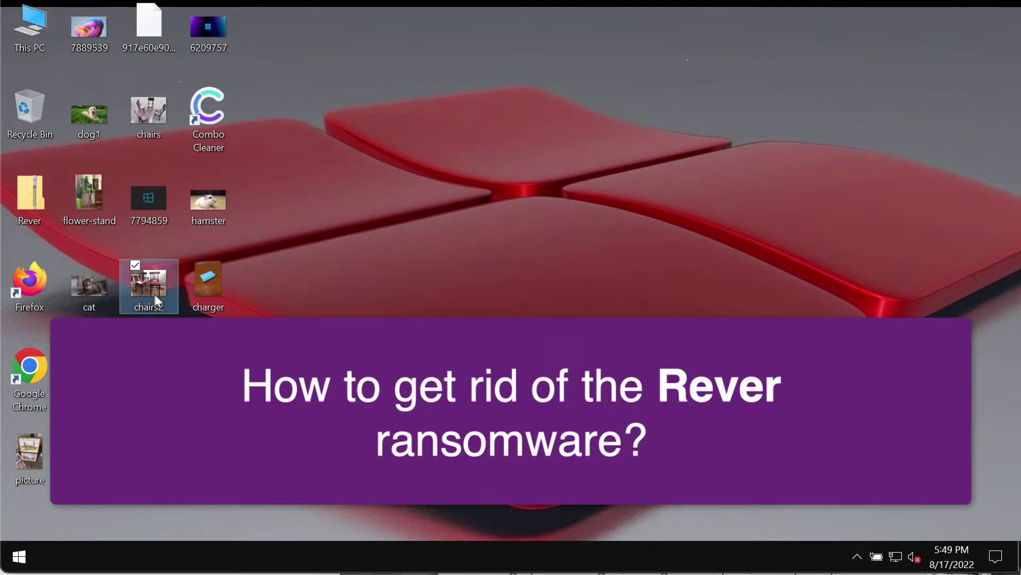
pyautogui.click(922, 49)
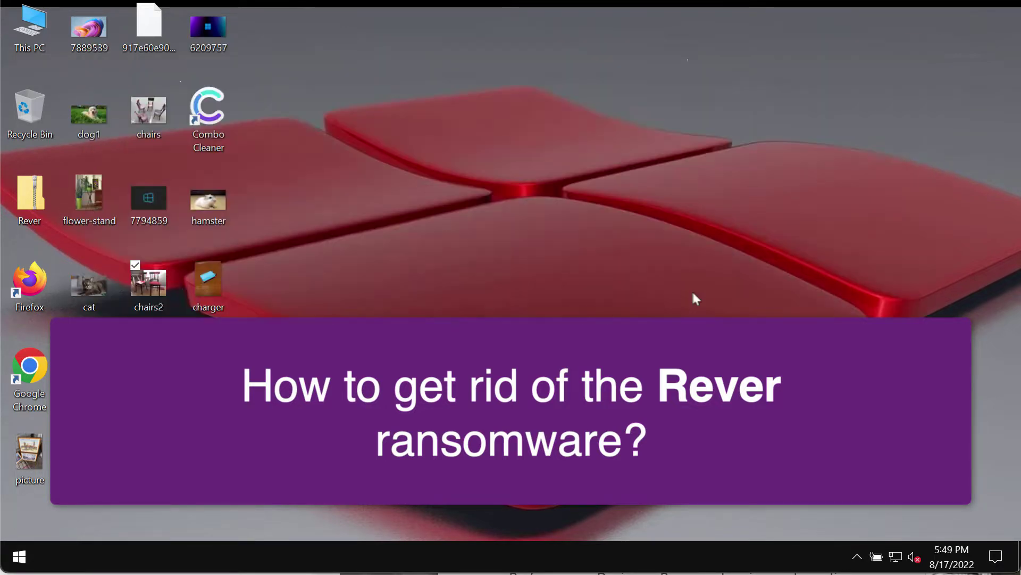
pyautogui.doubleClick(205, 201)
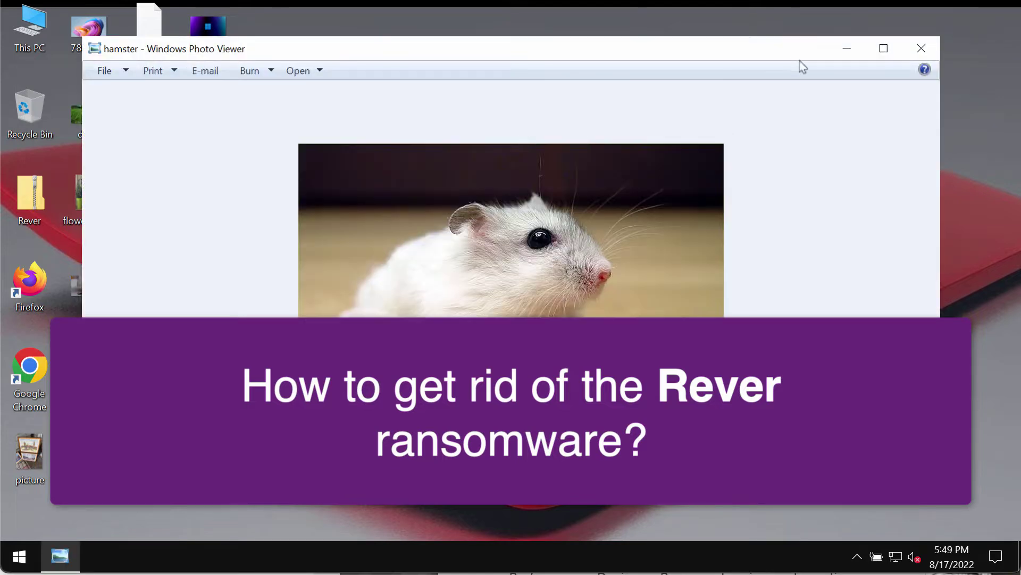
pyautogui.click(922, 48)
pyautogui.doubleClick(89, 113)
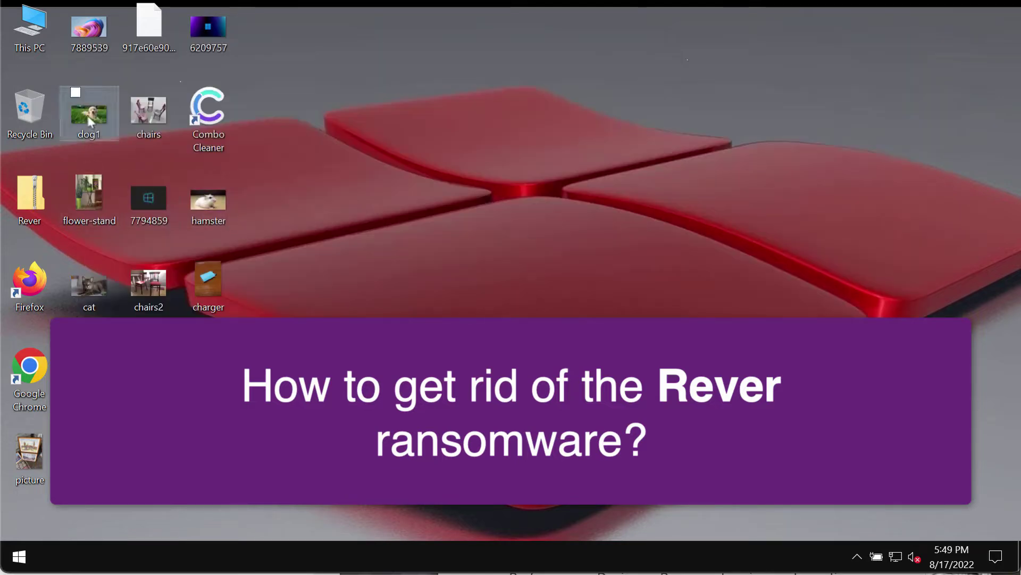
pyautogui.click(921, 48)
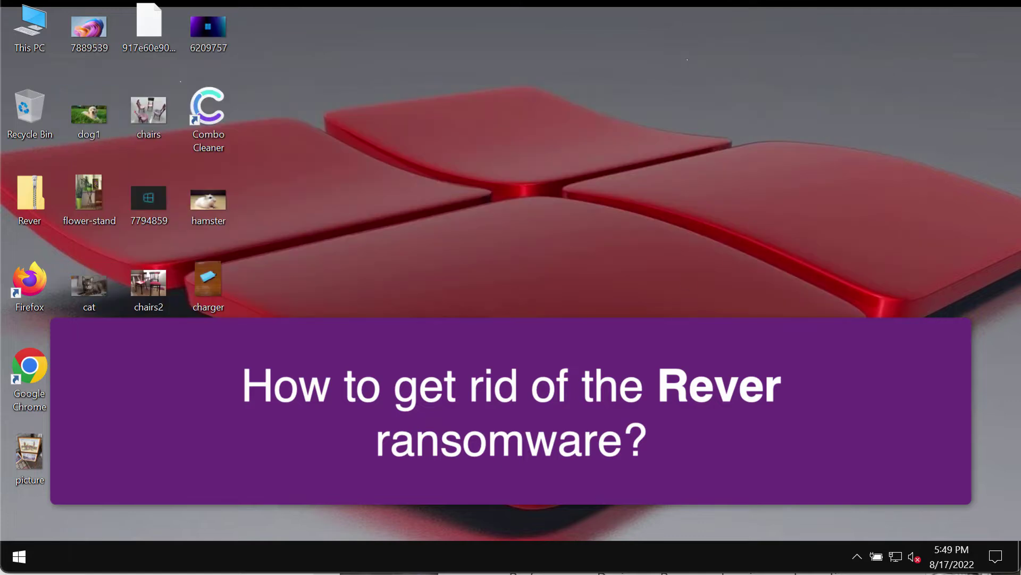
# View the table, chairs2 and 6209757 images on the desktop one after another, closing each.
pyautogui.doubleClick(89, 372)
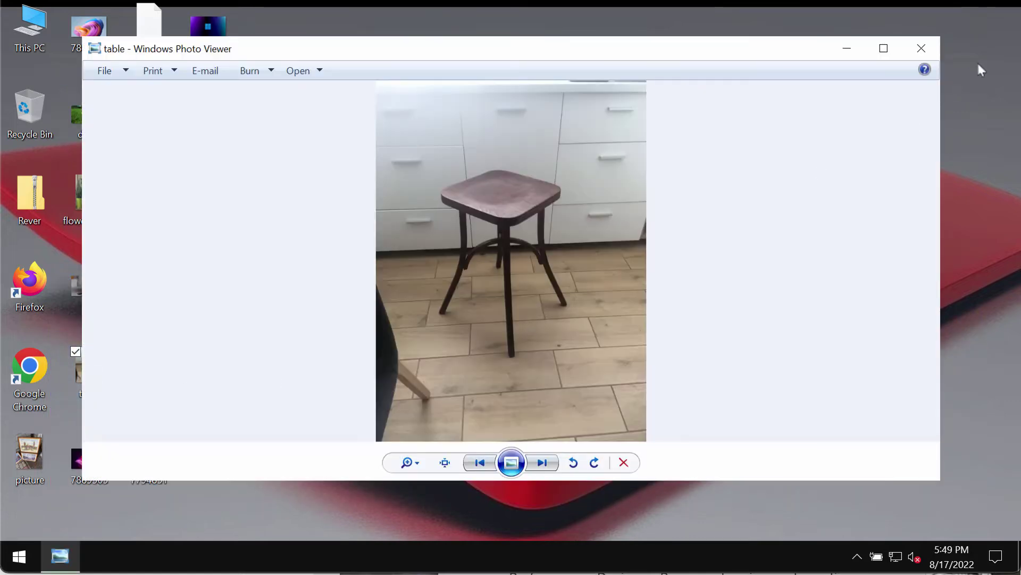
pyautogui.click(926, 48)
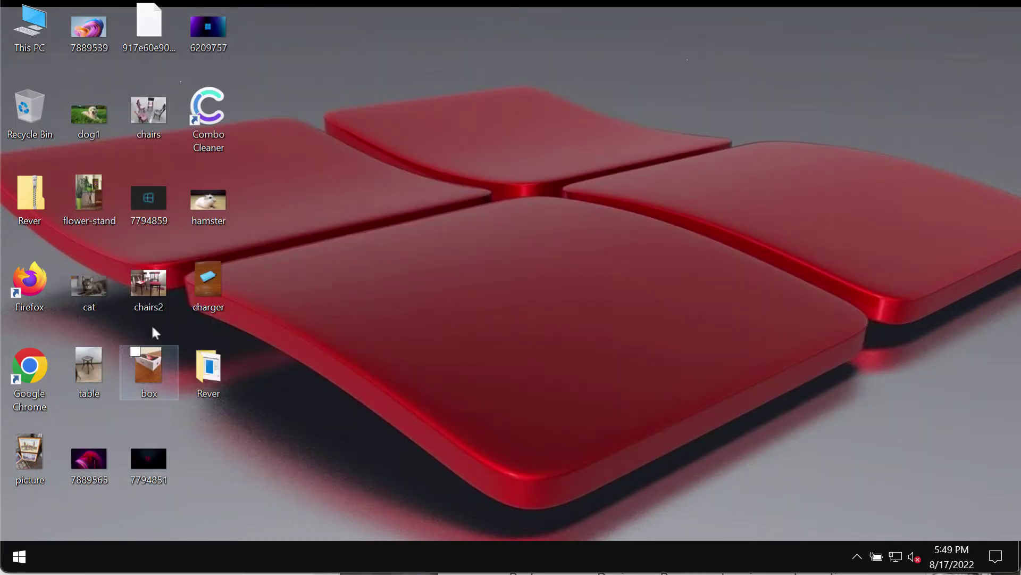
pyautogui.doubleClick(149, 290)
pyautogui.click(923, 49)
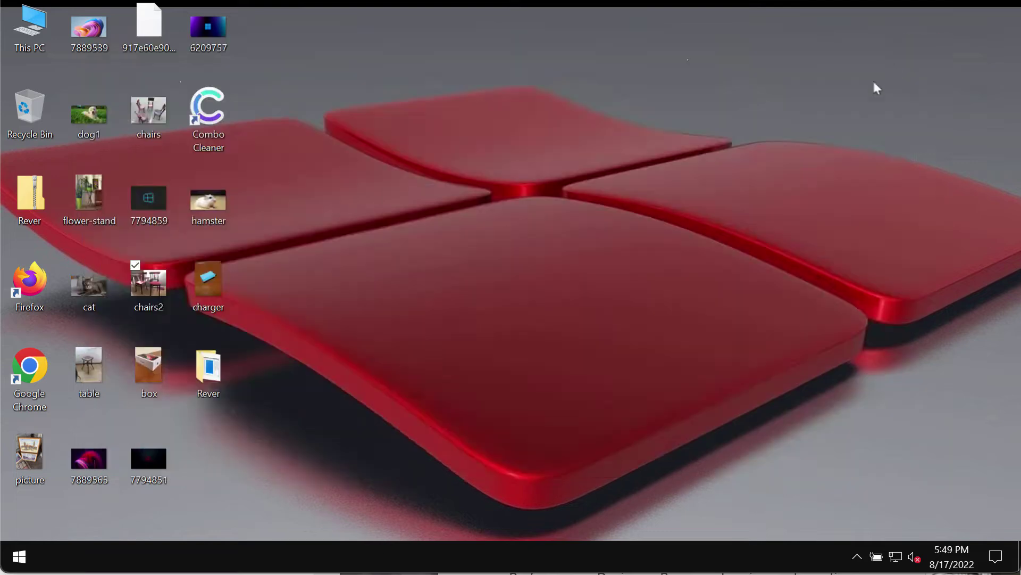
pyautogui.doubleClick(207, 27)
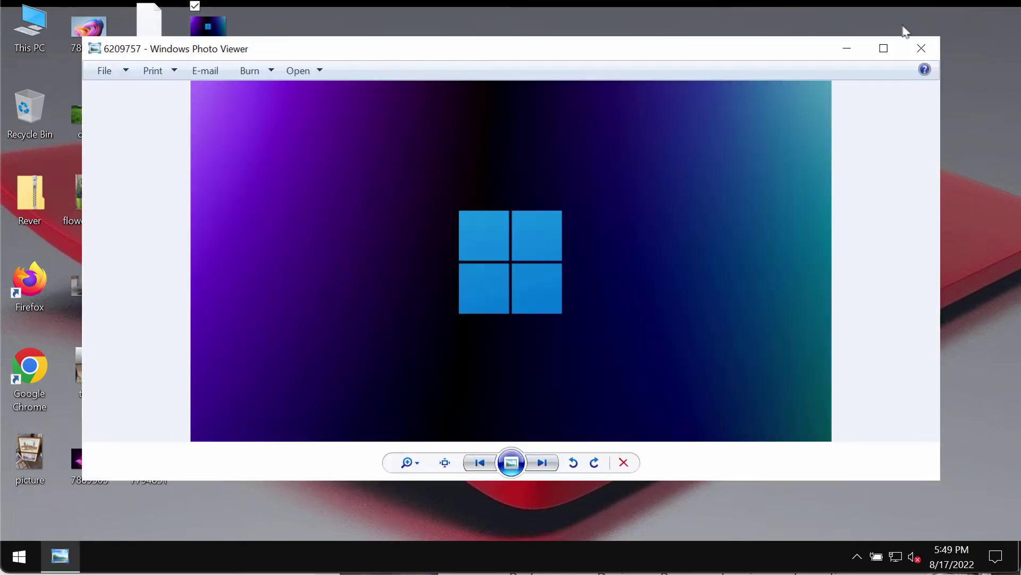
pyautogui.click(921, 48)
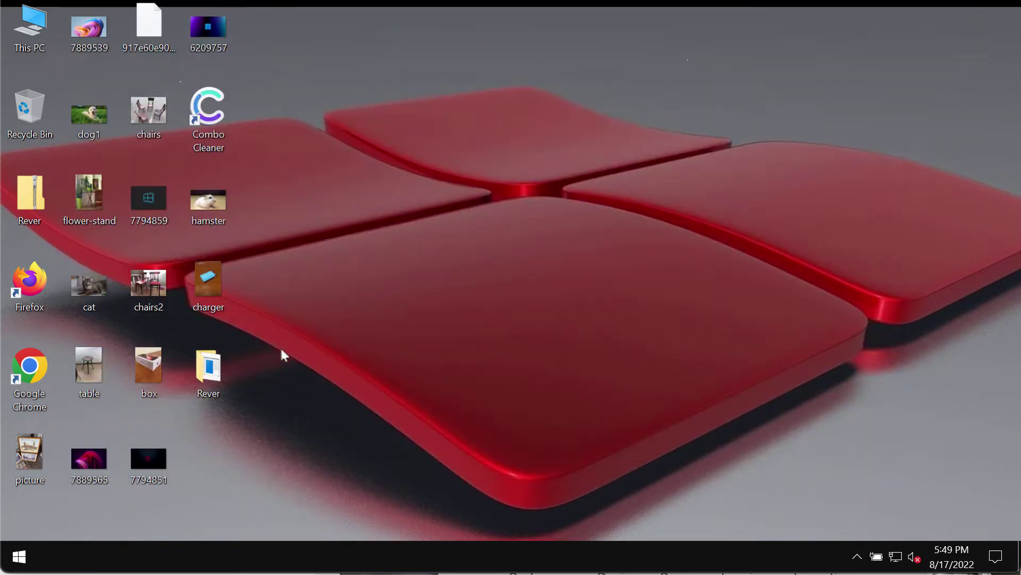
# Run the application stored in the desktop's Rever folder and close the folder window.
pyautogui.click(213, 374)
pyautogui.doubleClick(213, 374)
pyautogui.doubleClick(525, 139)
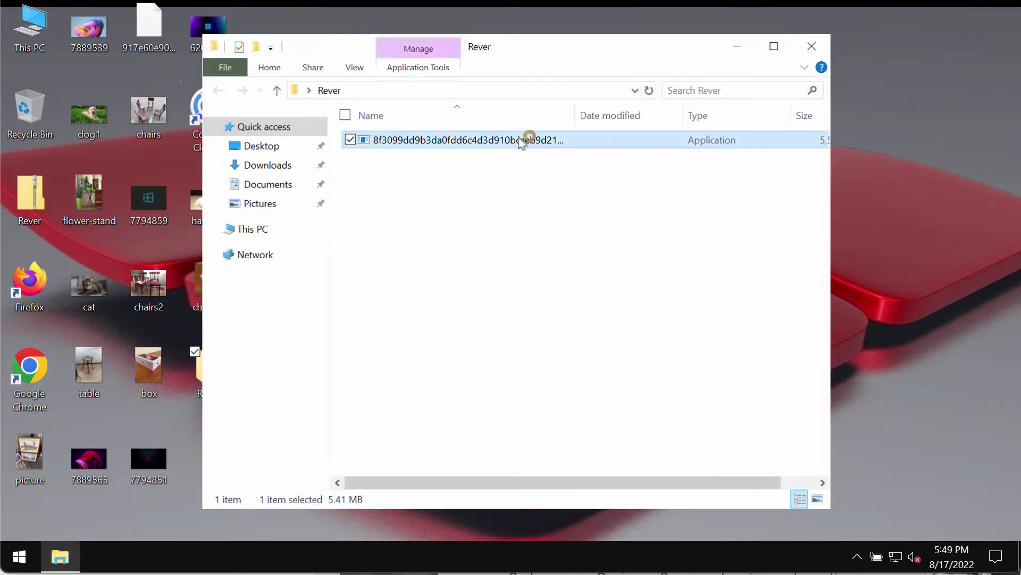
pyautogui.click(815, 50)
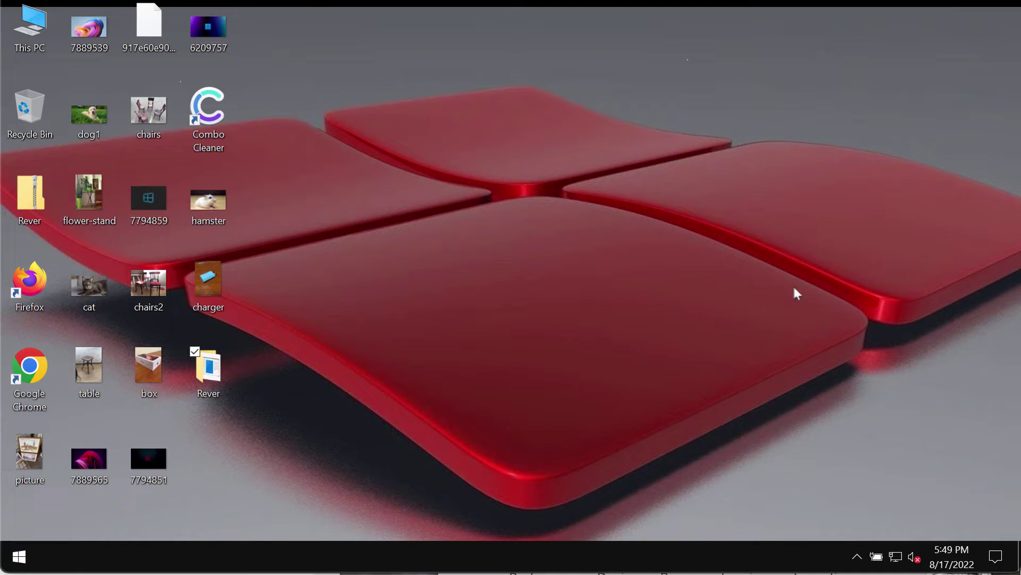
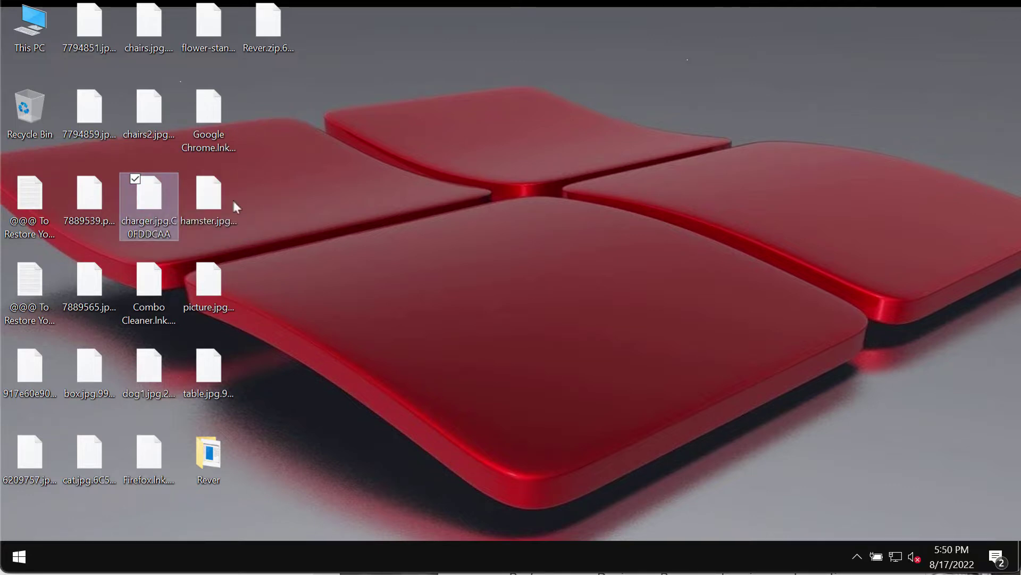
# Examine the full names and extensions of the desktop files, including the Firefox shortcut, cat, box, 7889565, 7889539, 7794859 and chairs2.
pyautogui.click(150, 456)
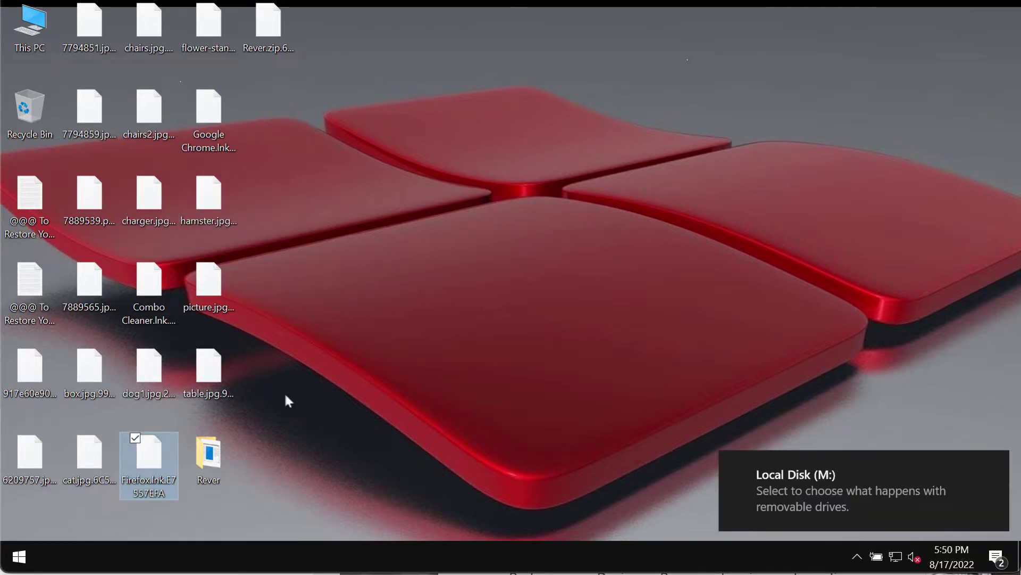
pyautogui.click(92, 464)
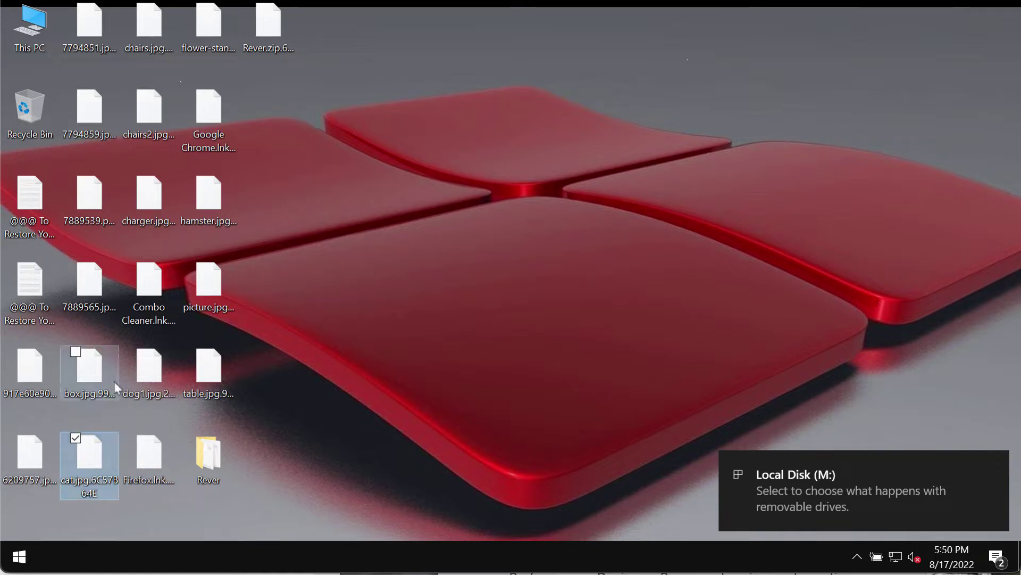
pyautogui.click(89, 367)
pyautogui.click(97, 290)
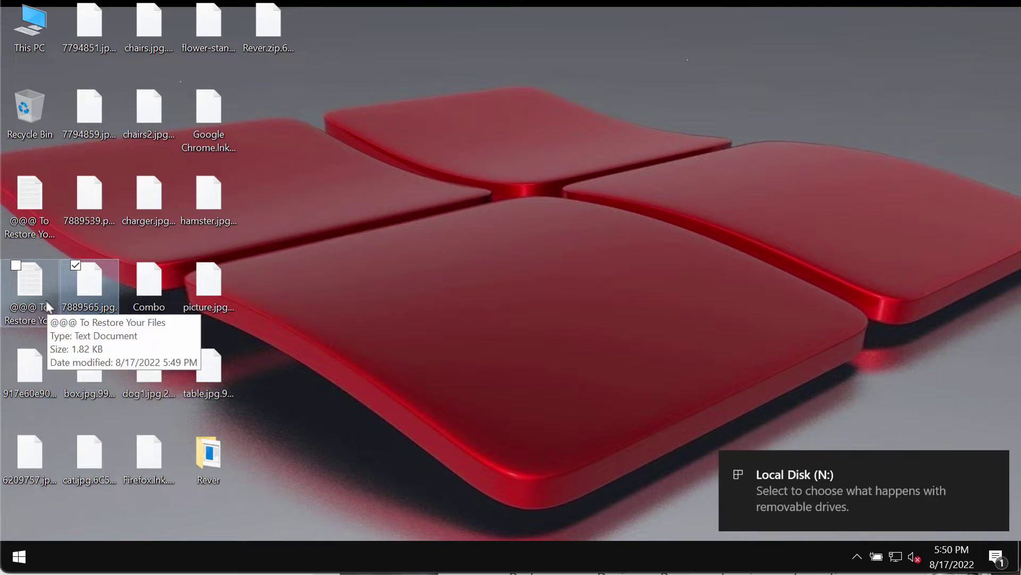
pyautogui.click(88, 213)
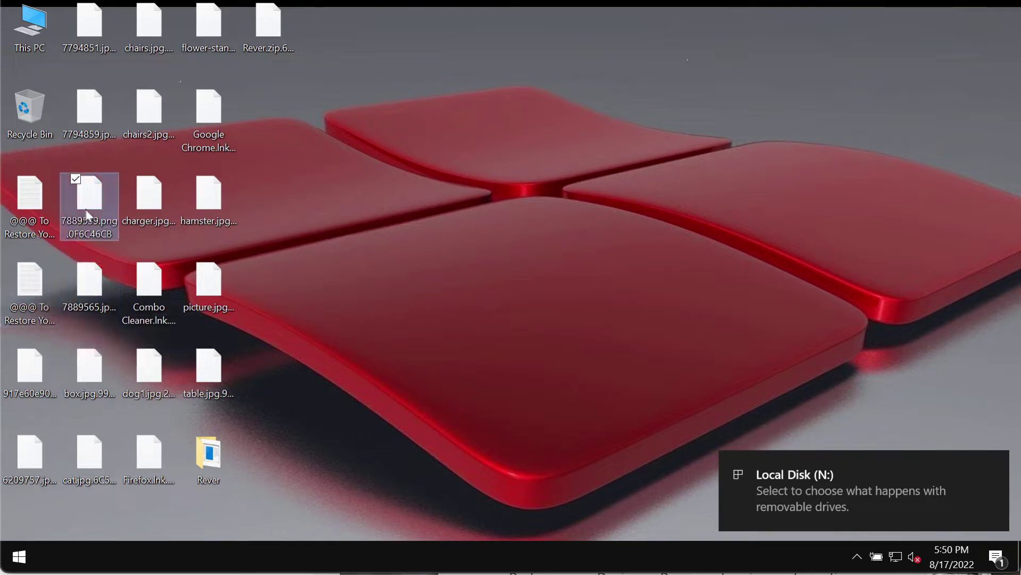
pyautogui.click(89, 109)
pyautogui.click(149, 112)
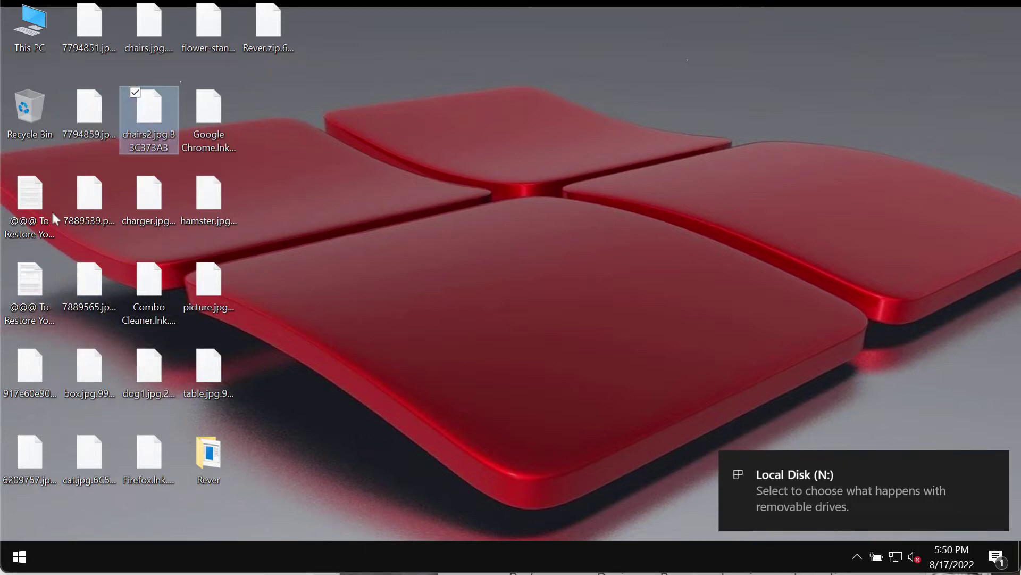
# Open the "@@@ To Restore Your Files" note, read it from beginning to end and minimize it.
pyautogui.click(23, 286)
pyautogui.doubleClick(24, 194)
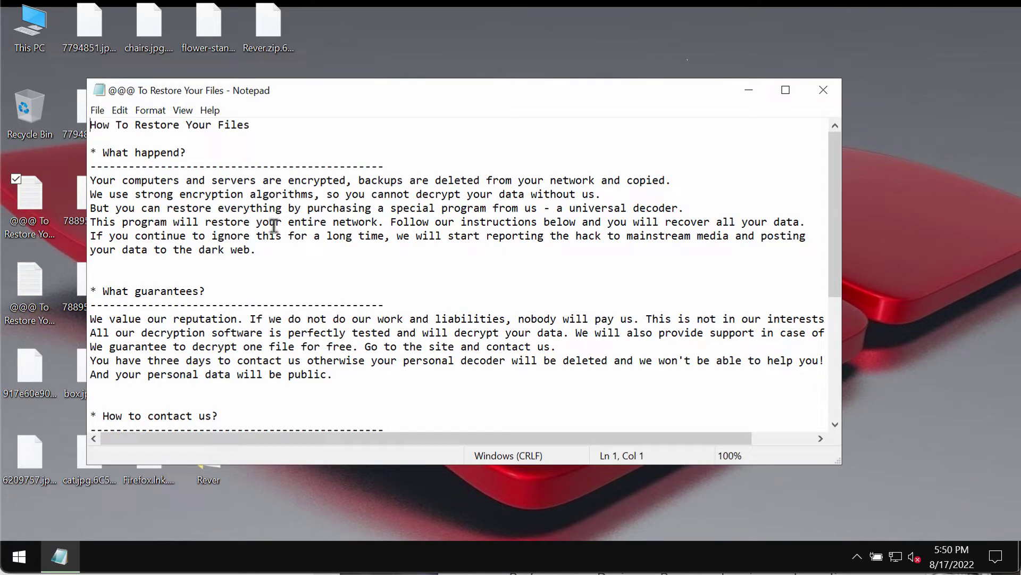
pyautogui.scroll(-6, 607, 307)
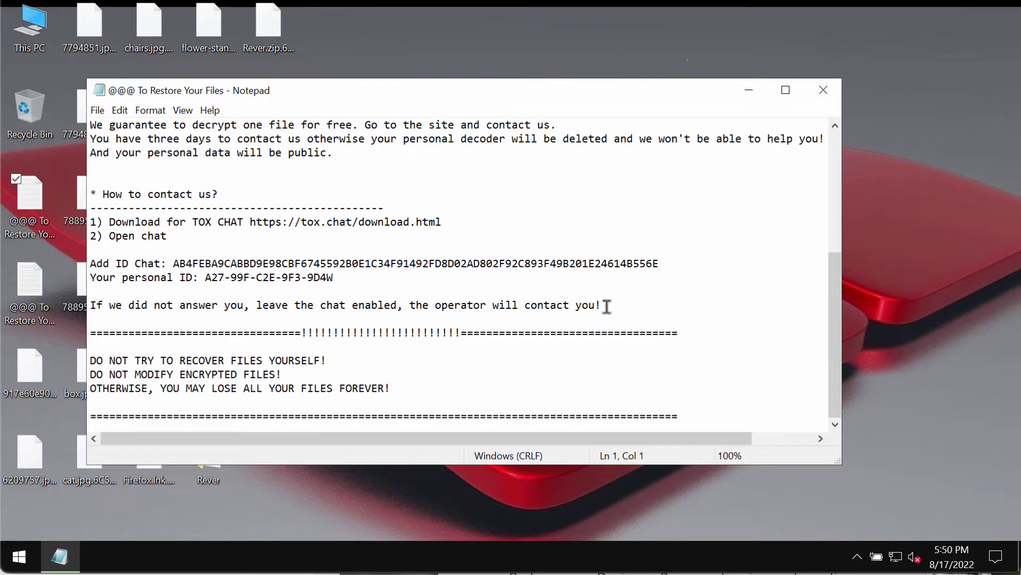
pyautogui.scroll(1, 607, 307)
pyautogui.scroll(-1, 607, 307)
pyautogui.scroll(5, 607, 307)
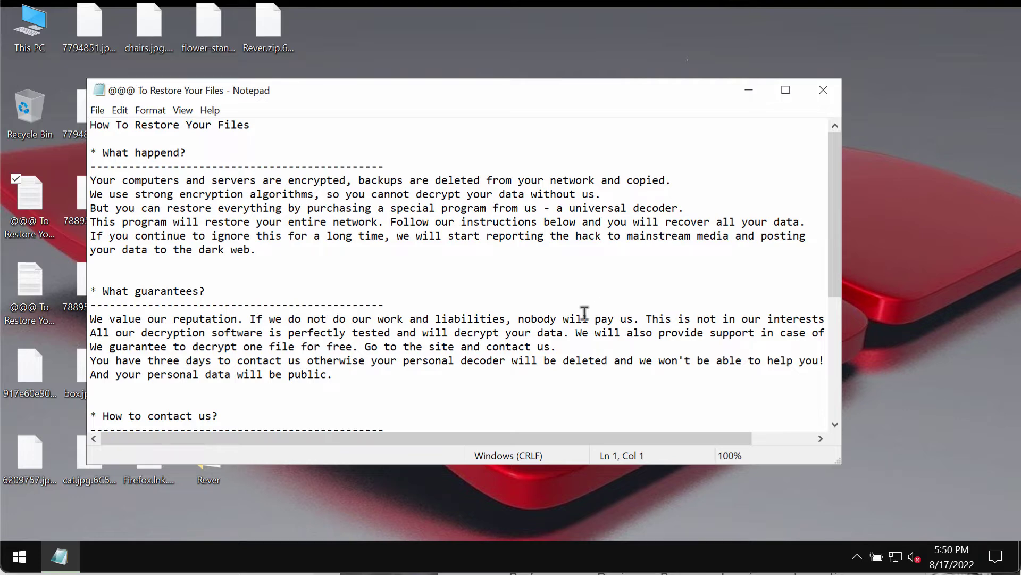
pyautogui.scroll(-5, 584, 312)
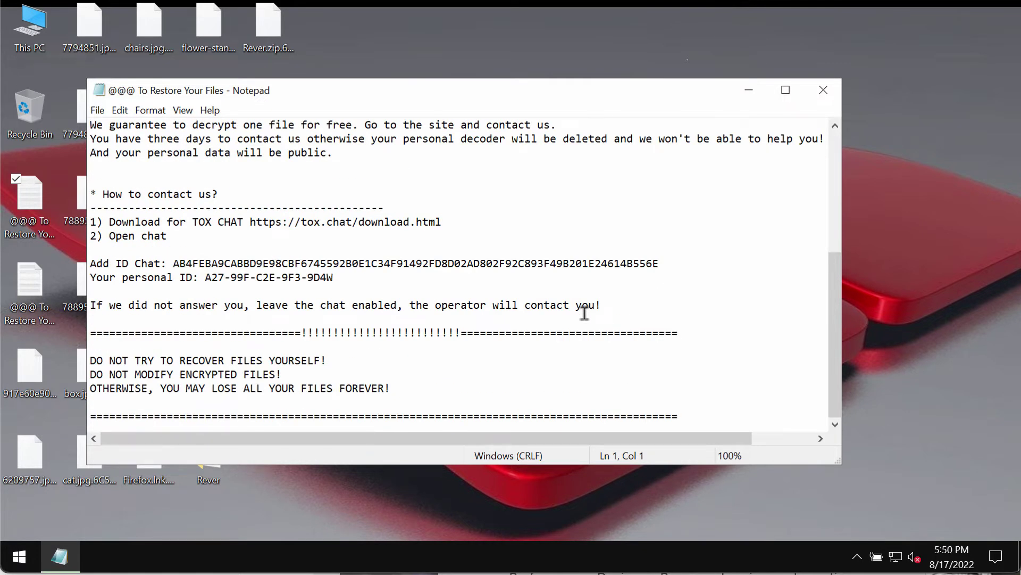
pyautogui.scroll(3, 585, 312)
pyautogui.scroll(3, 584, 313)
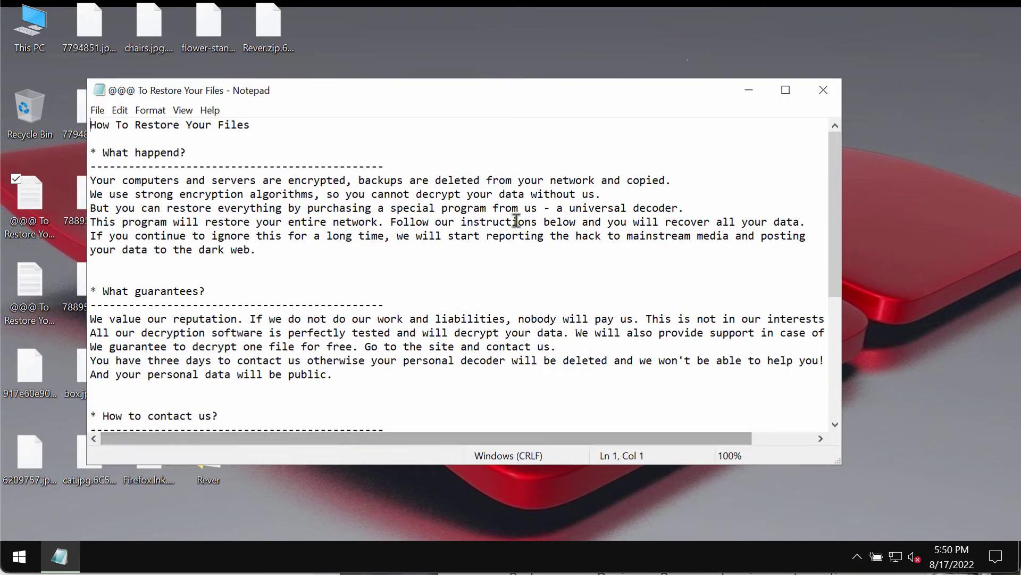
pyautogui.click(752, 89)
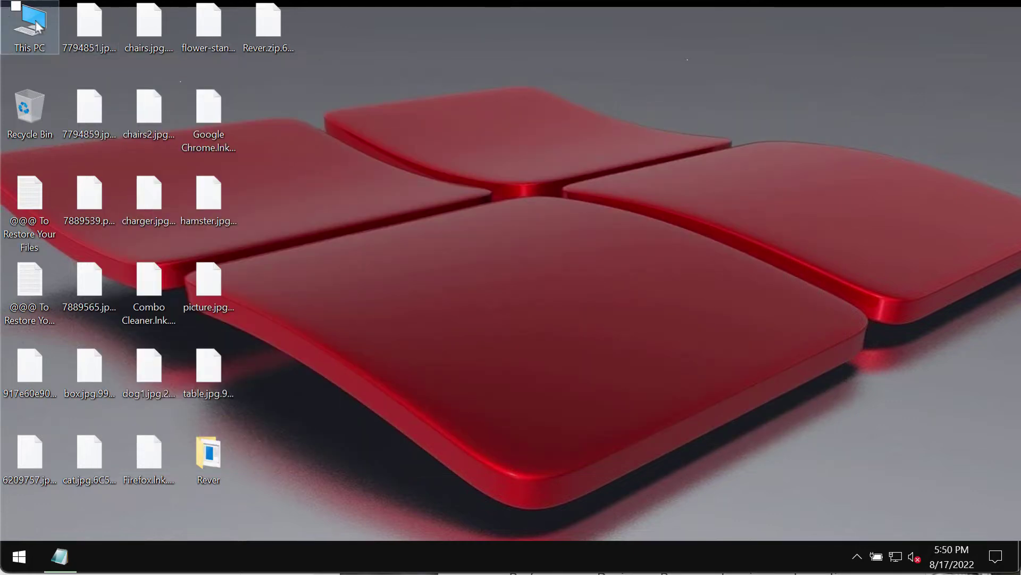
# Inspect the file list of the Desktop folder and the folders and drives in This PC, leaving This PC minimized.
pyautogui.press('Return')
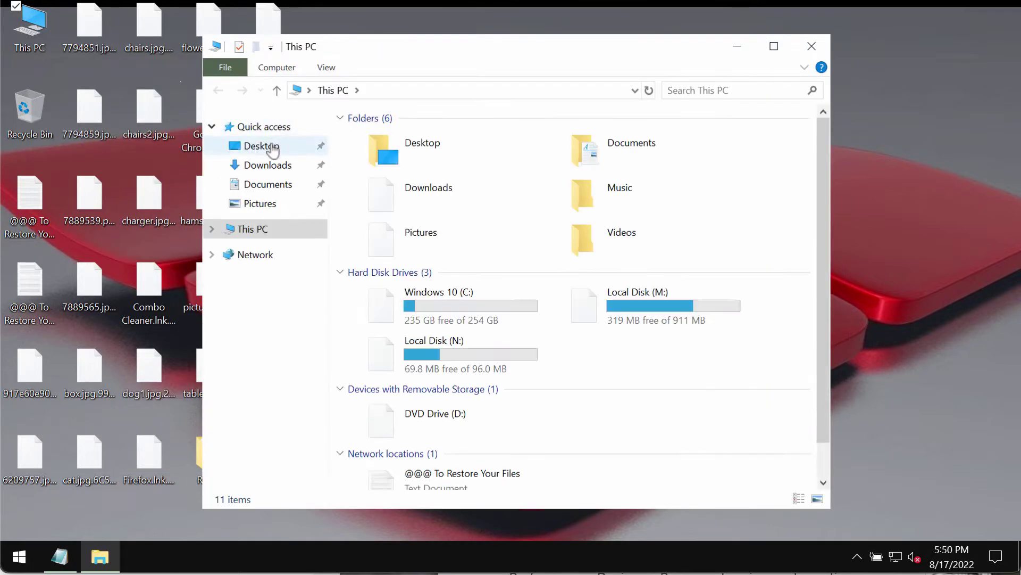
pyautogui.click(270, 148)
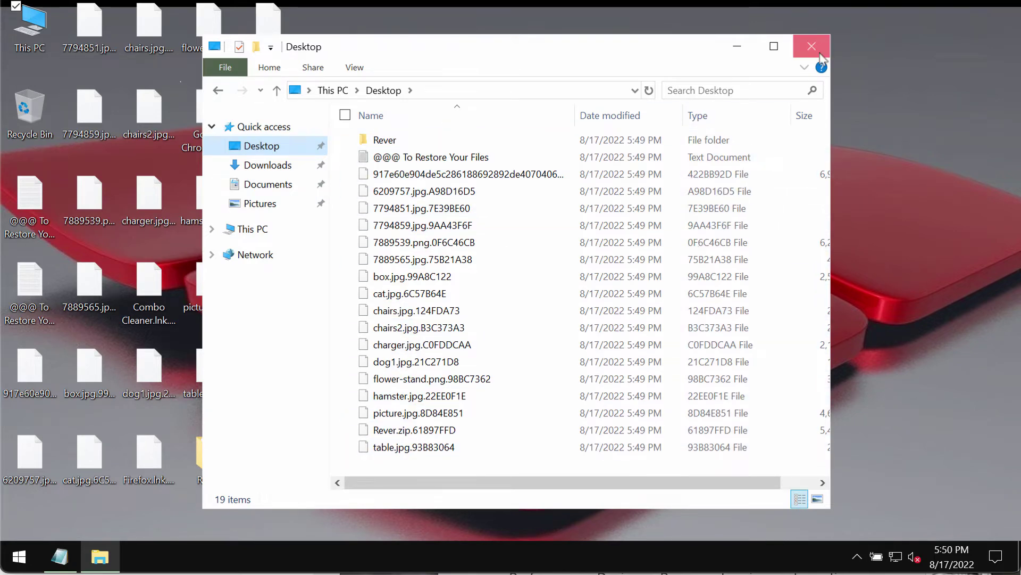
pyautogui.click(812, 46)
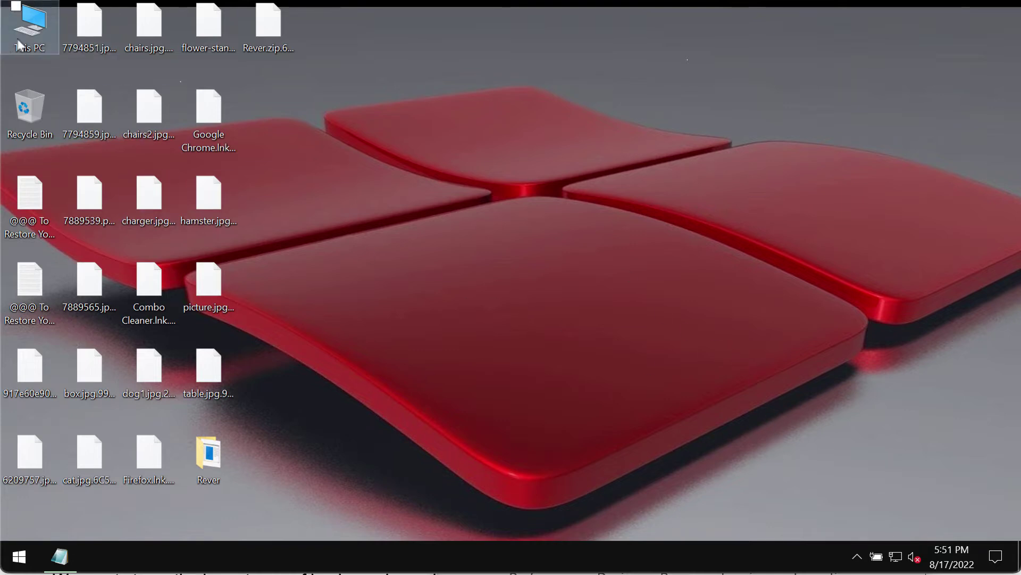
pyautogui.doubleClick(29, 24)
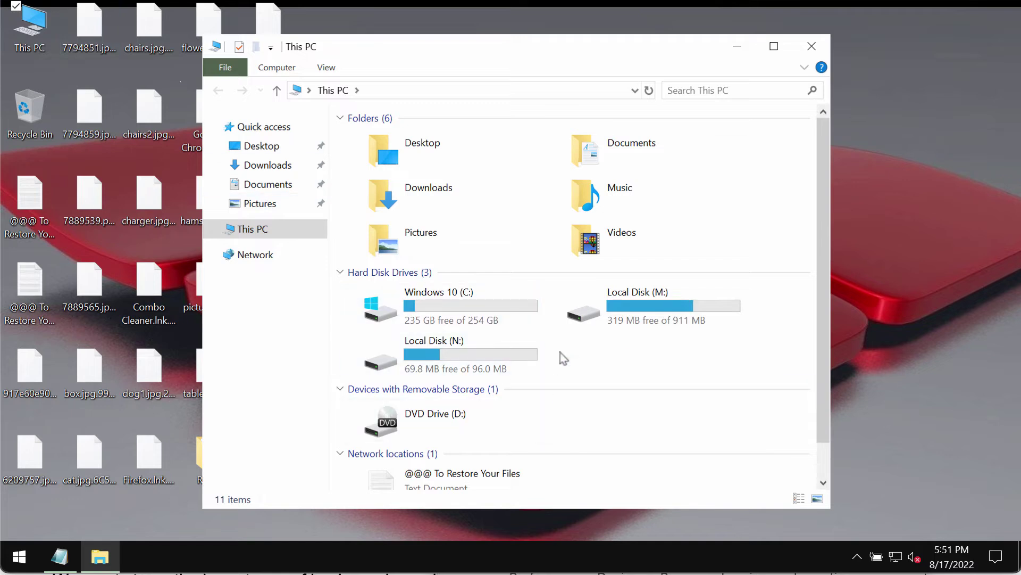
pyautogui.click(737, 46)
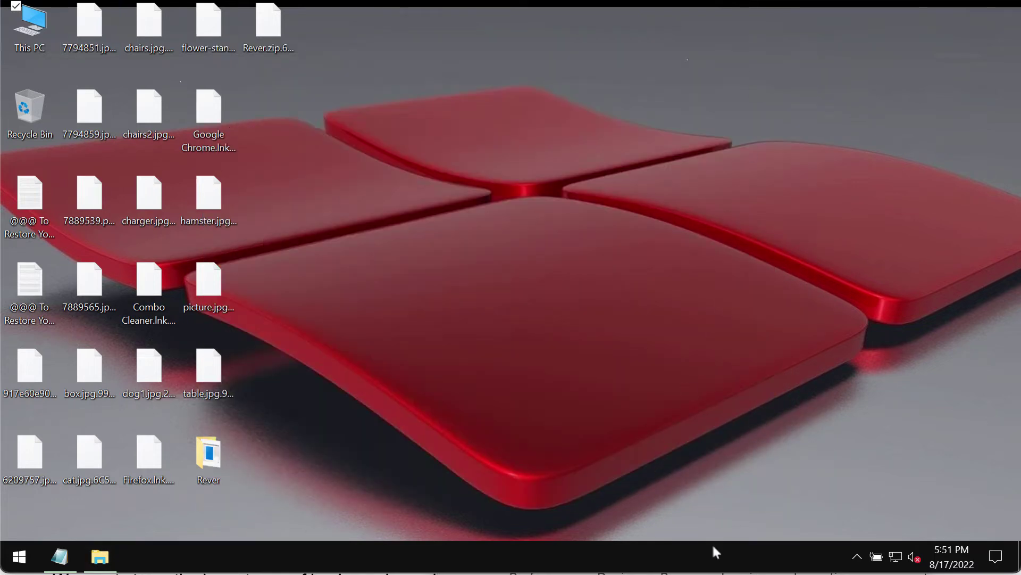
# Examine the running apps and background processes in Task Manager and close it.
pyautogui.rightClick(715, 565)
pyautogui.click(756, 482)
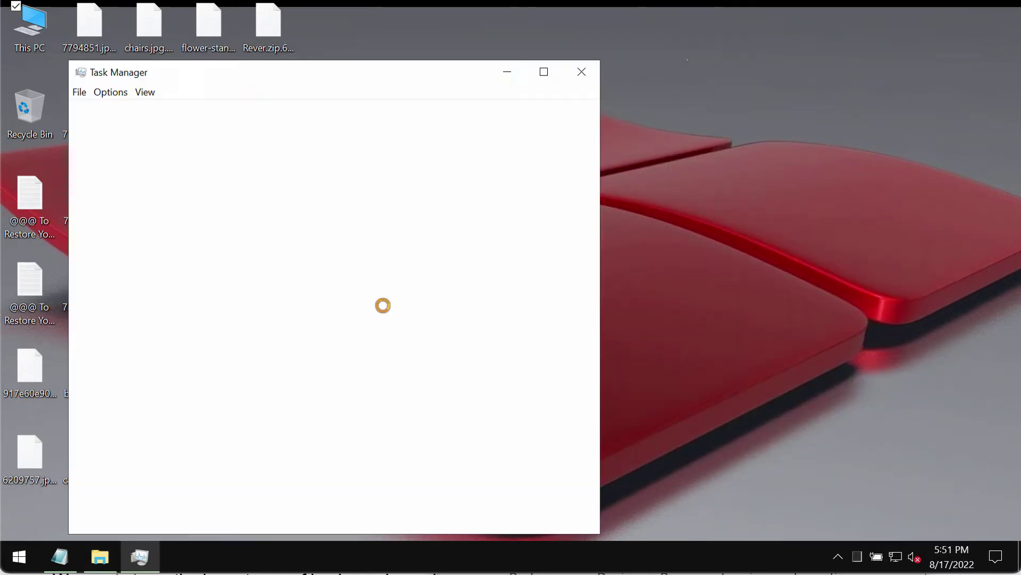
pyautogui.moveTo(392, 75); pyautogui.dragTo(503, 59)
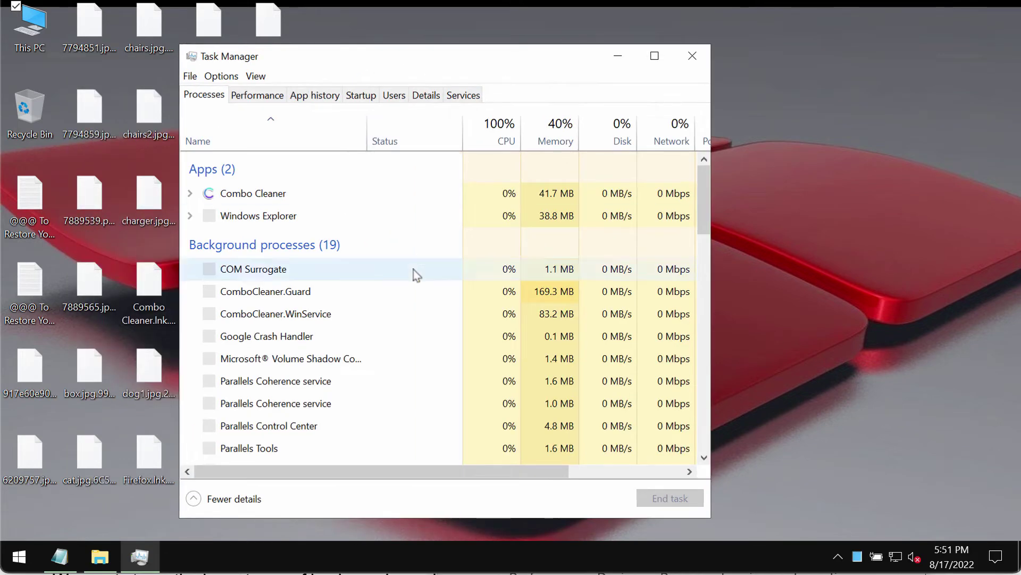
pyautogui.scroll(-2, 412, 273)
pyautogui.scroll(2, 353, 327)
pyautogui.scroll(-10, 352, 328)
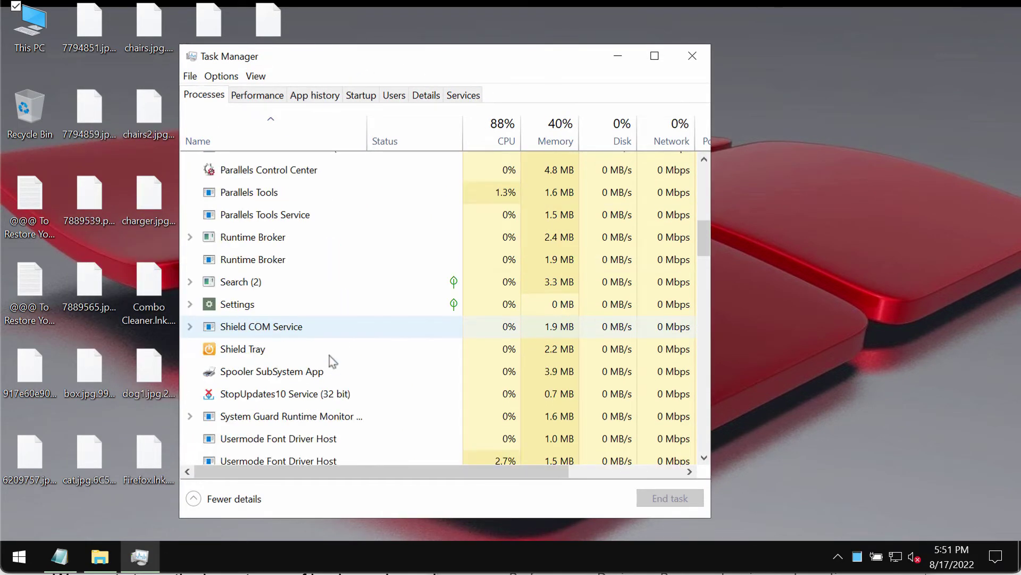
pyautogui.scroll(10, 330, 354)
pyautogui.scroll(2, 324, 329)
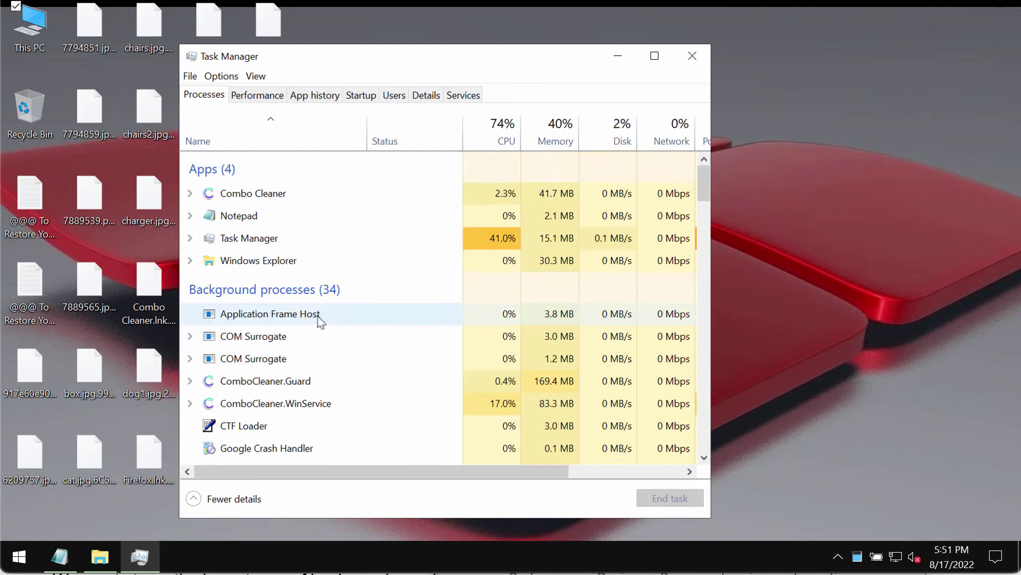
pyautogui.scroll(-3, 298, 367)
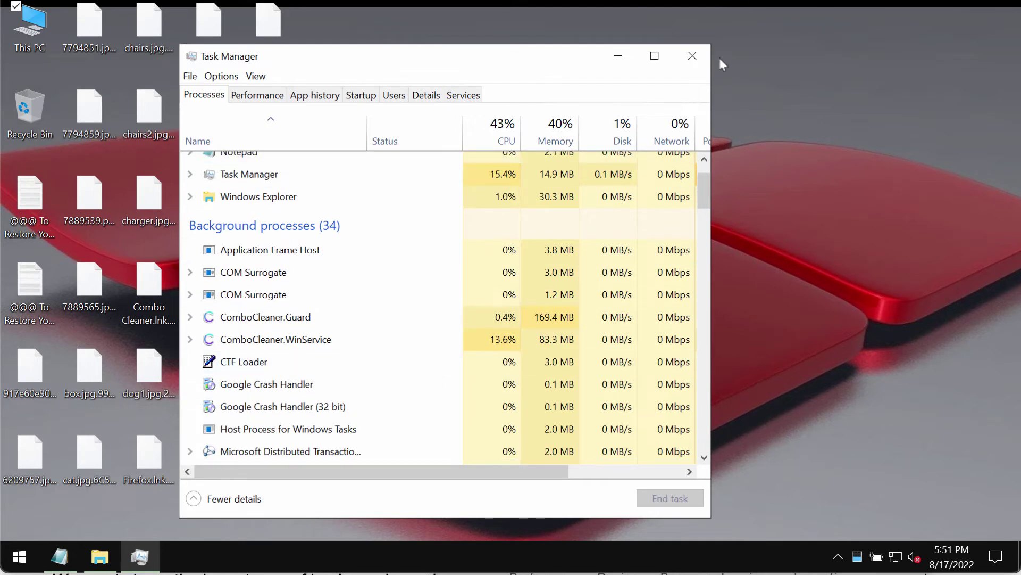
pyautogui.click(692, 55)
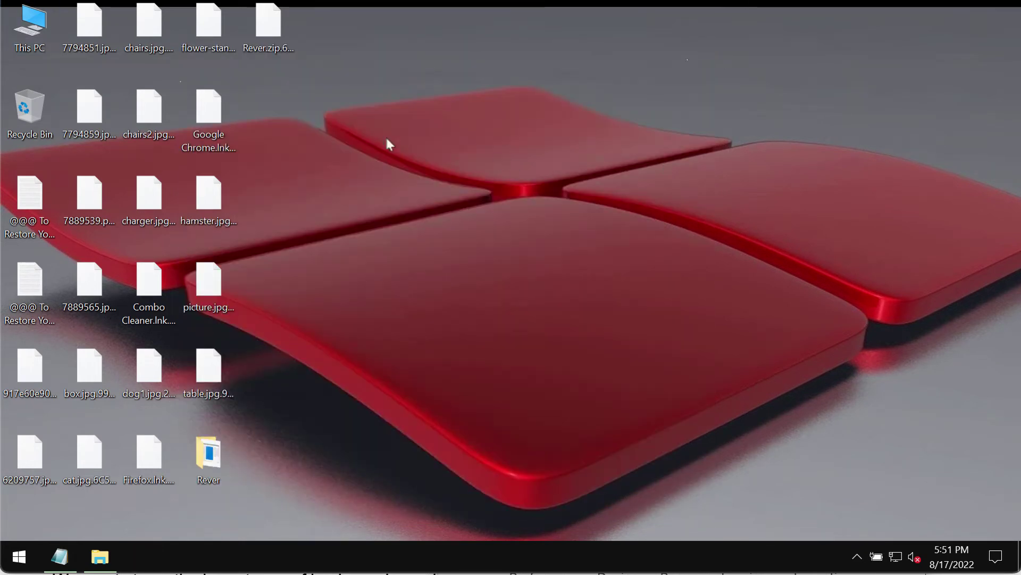
# Launch iexplore from the Internet Explorer folder inside Program Files (x86) on the Windows 10 (C:) drive.
pyautogui.doubleClick(21, 26)
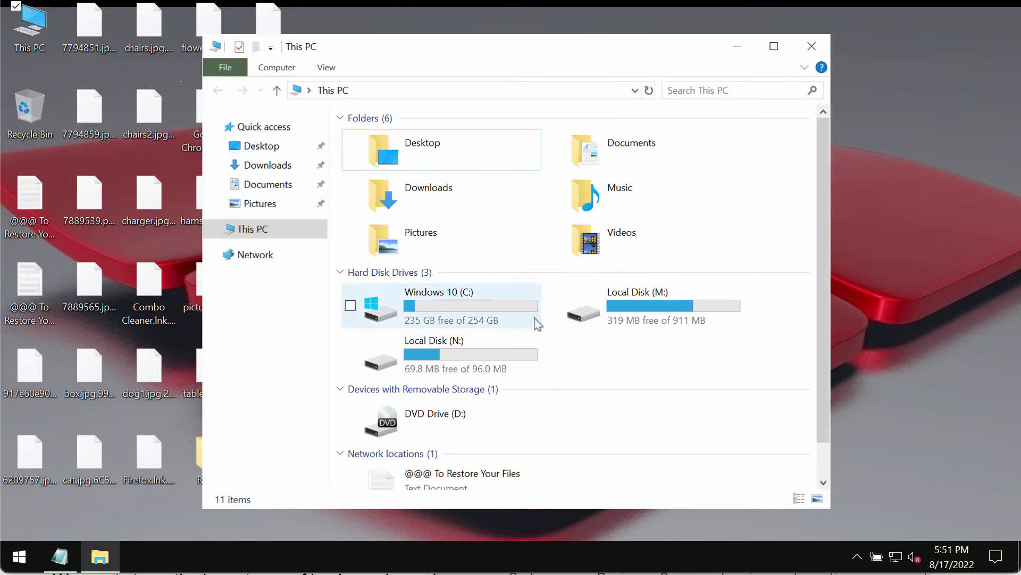
pyautogui.click(533, 320)
pyautogui.doubleClick(534, 319)
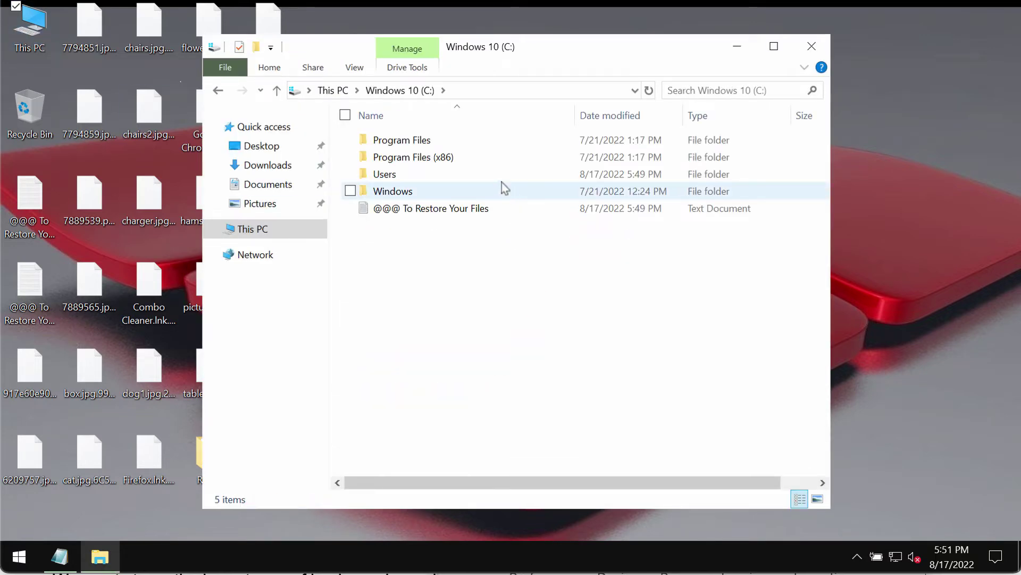
pyautogui.doubleClick(480, 160)
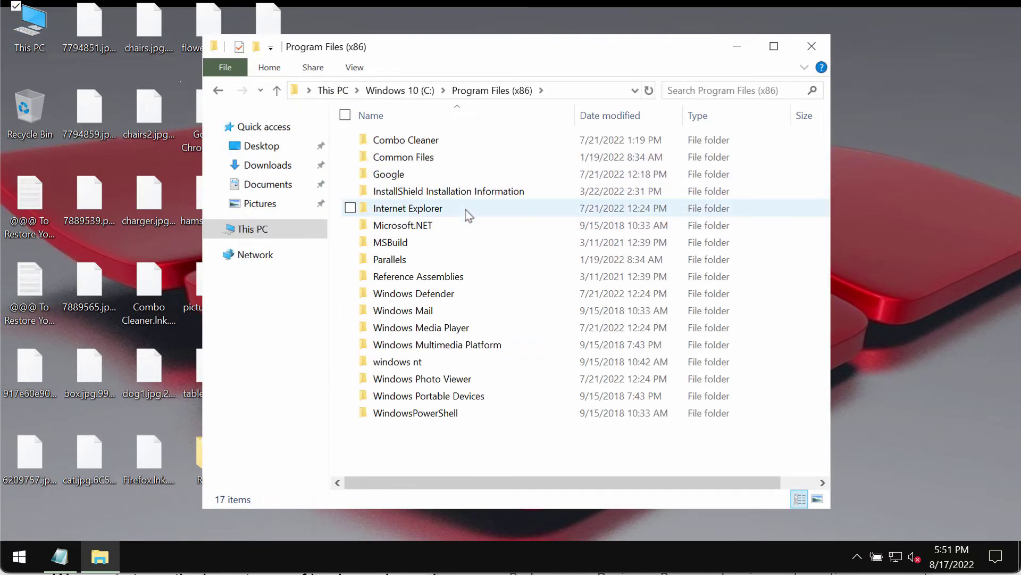
pyautogui.click(468, 211)
pyautogui.doubleClick(468, 211)
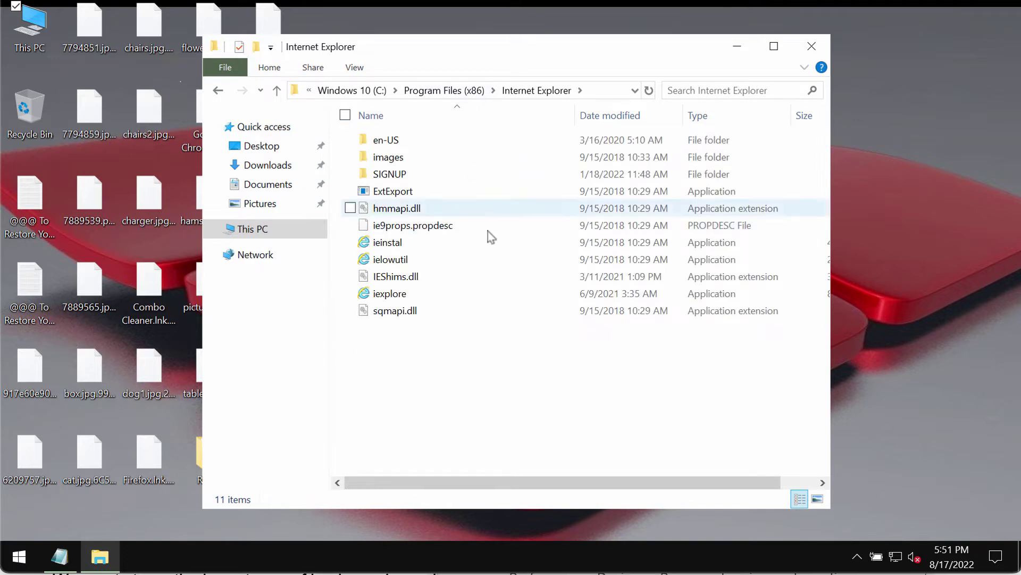
pyautogui.doubleClick(420, 294)
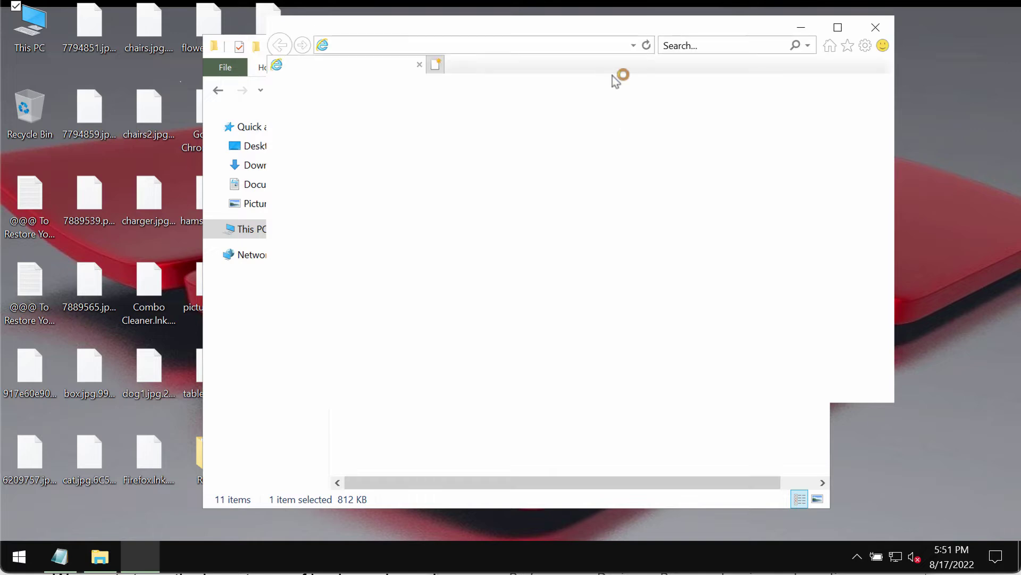
# Load combocleaner.com in Internet Explorer and maximize the browser window.
pyautogui.write('combo')
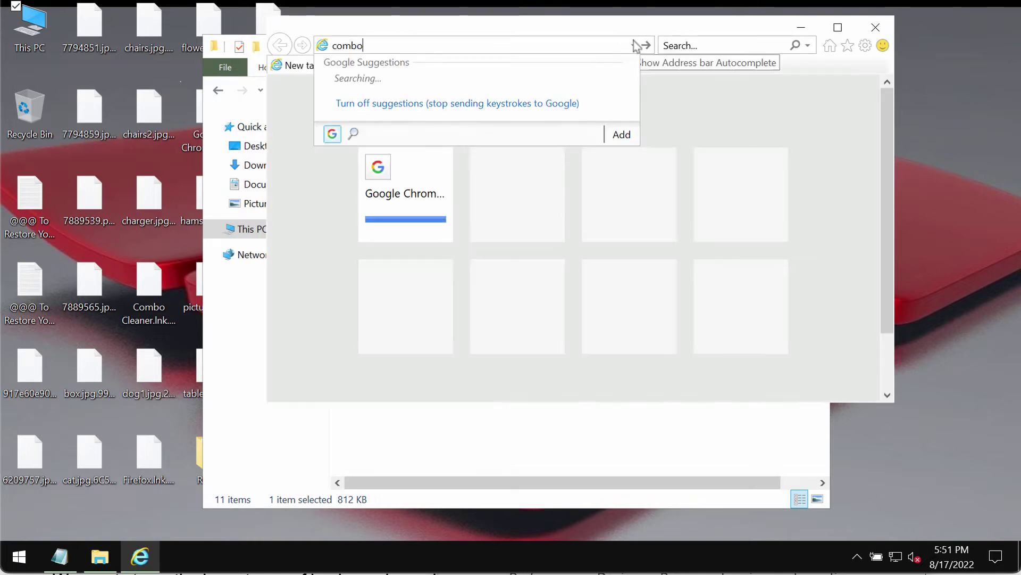
pyautogui.write('clenaer')
pyautogui.press('BackSpace')
pyautogui.write('aner.c')
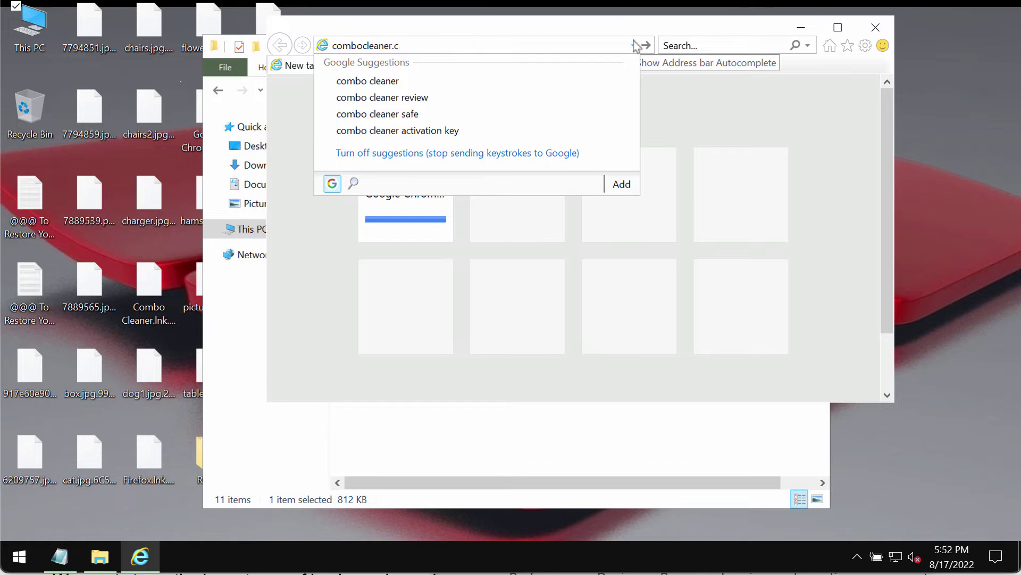
pyautogui.write('om')
pyautogui.press('Return')
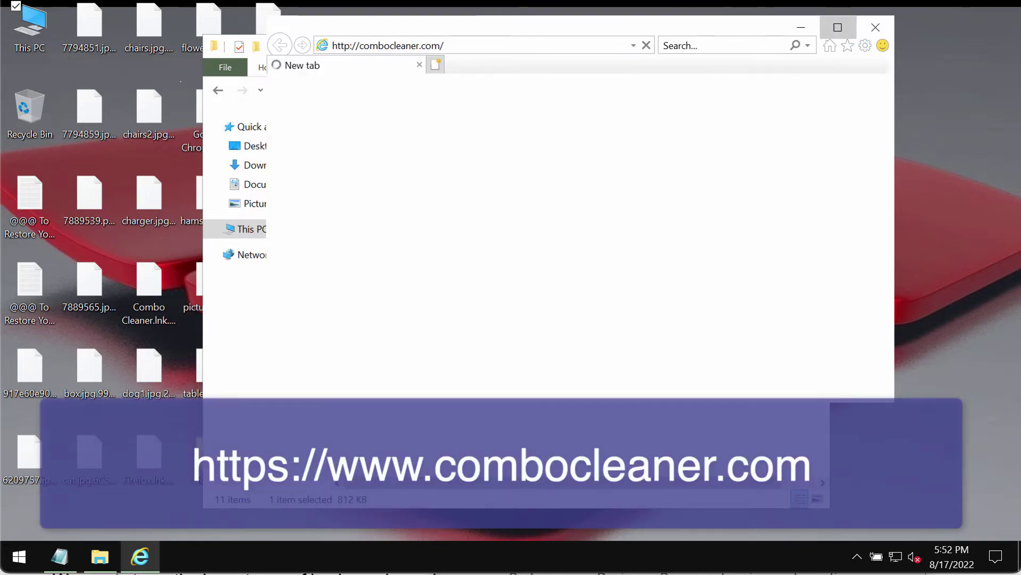
pyautogui.click(839, 27)
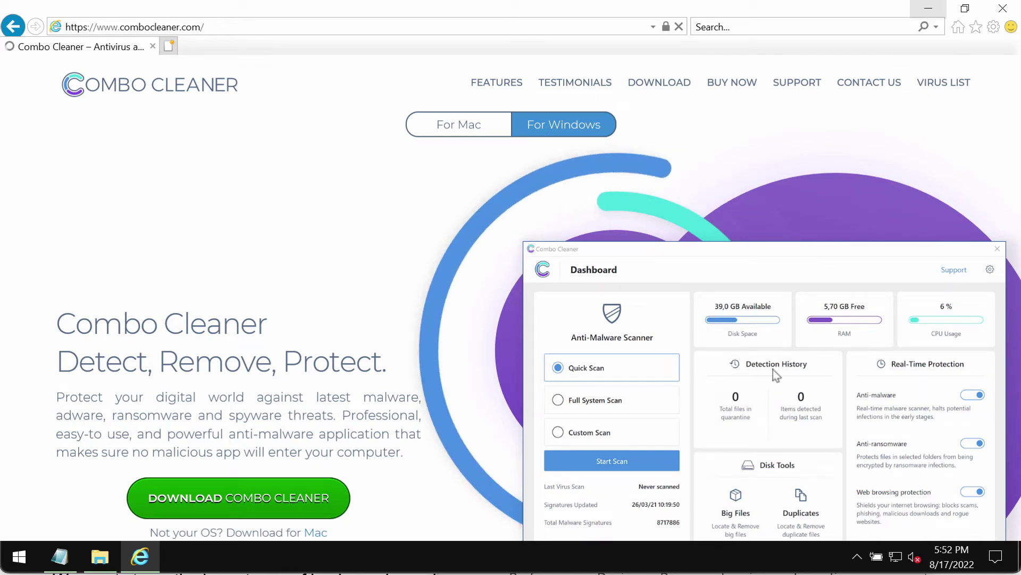
# Switch to the installed Combo Cleaner app, leaving the browser closed, and start a Quick Scan.
pyautogui.click(858, 552)
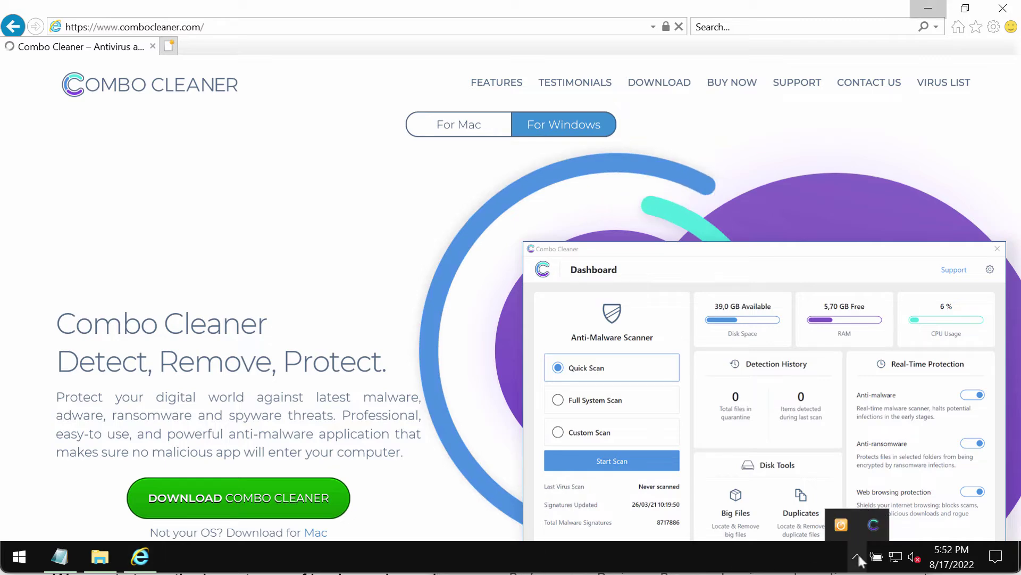
pyautogui.click(872, 530)
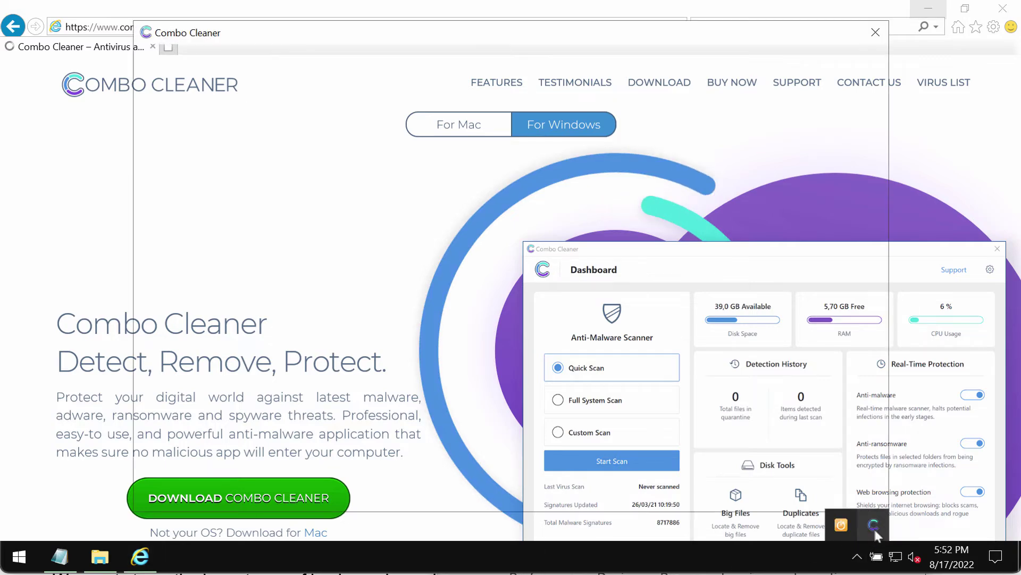
pyautogui.click(1003, 10)
pyautogui.moveTo(728, 43); pyautogui.dragTo(729, 46)
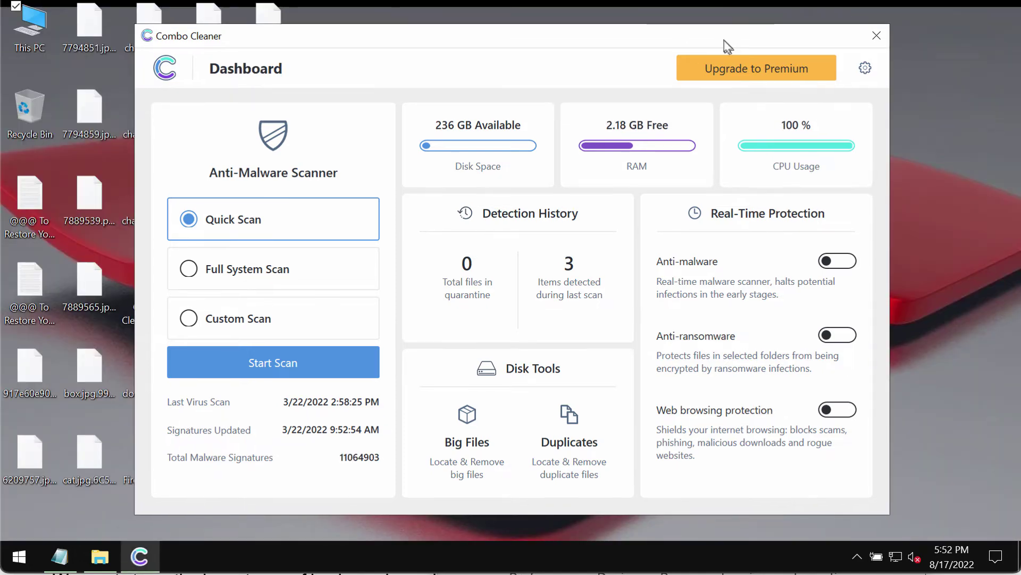
pyautogui.click(299, 366)
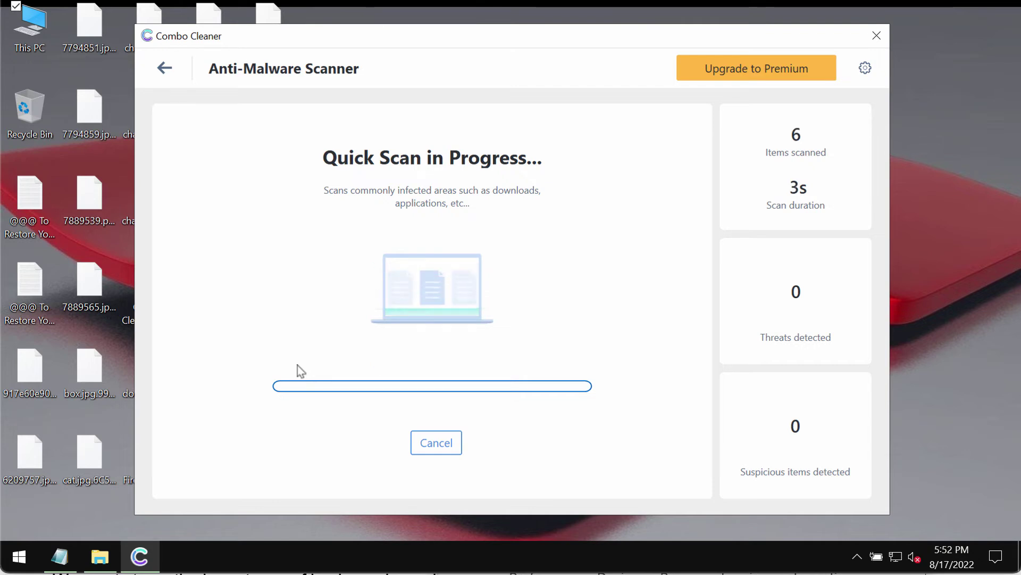
pyautogui.moveTo(666, 43); pyautogui.dragTo(666, 47)
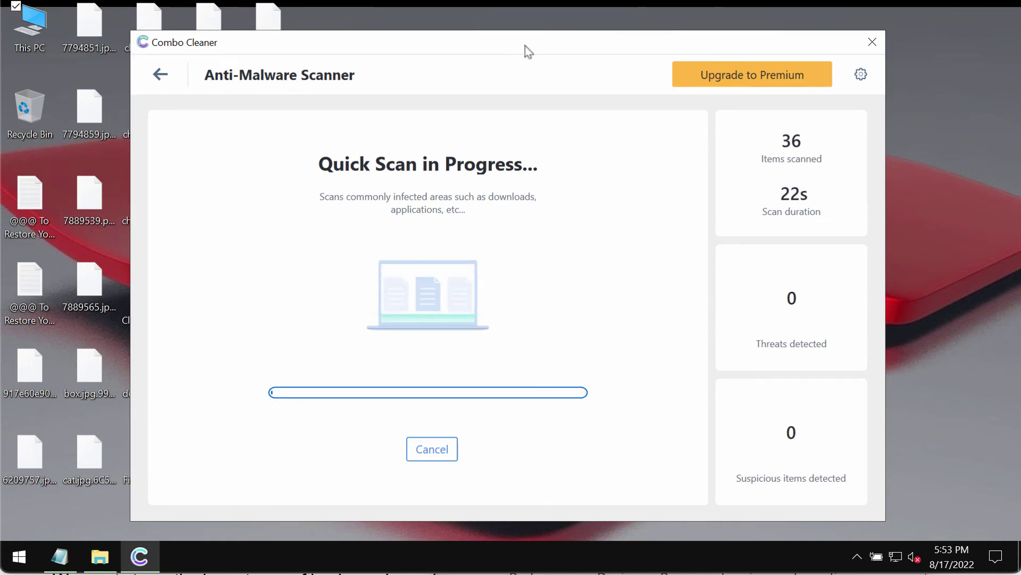
# Examine the Anti-Ransomware settings for protected folders and trusted programs, then return to the running Quick Scan.
pyautogui.click(861, 76)
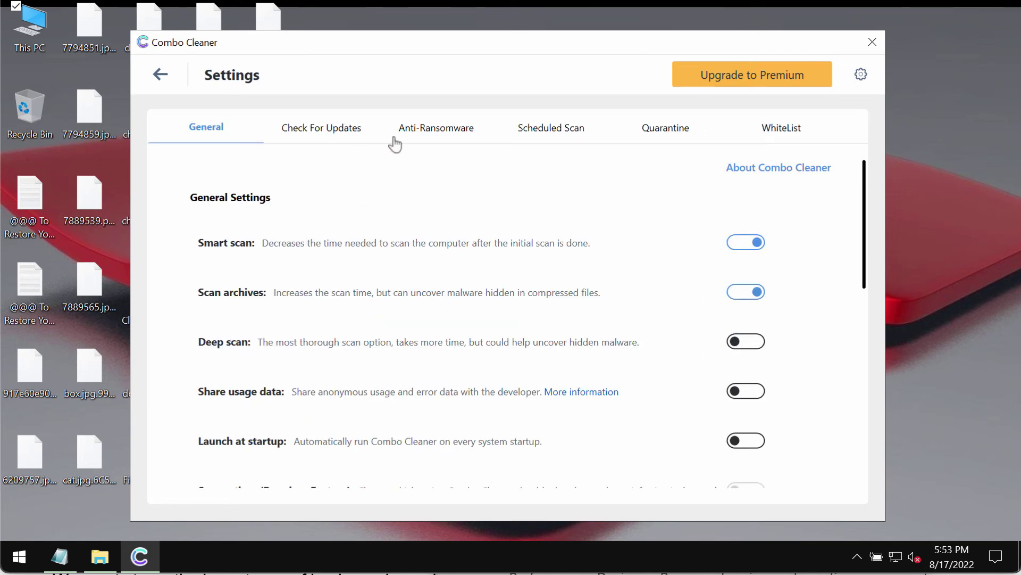
pyautogui.click(431, 140)
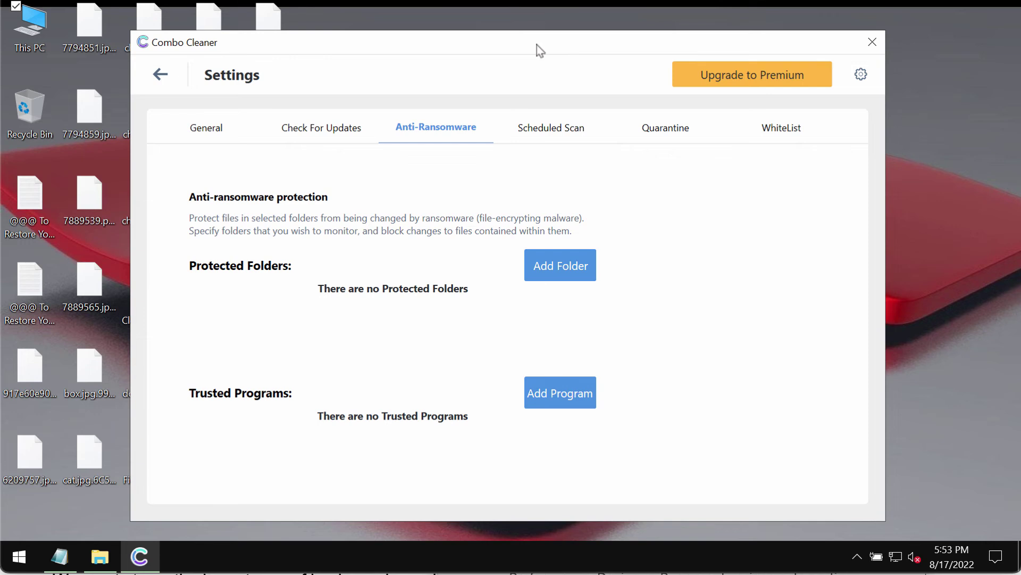
pyautogui.moveTo(537, 44); pyautogui.dragTo(535, 47)
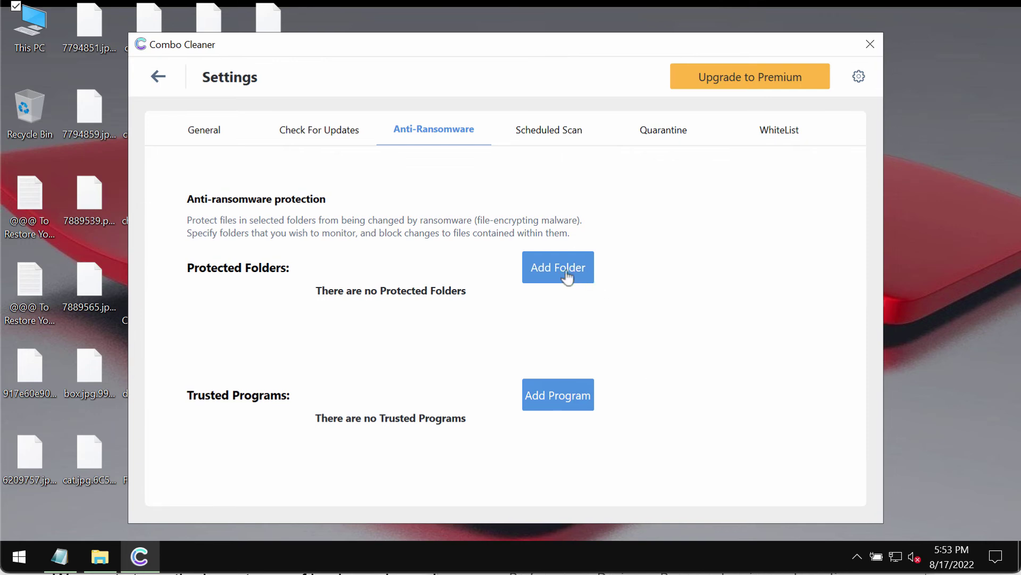
pyautogui.click(159, 78)
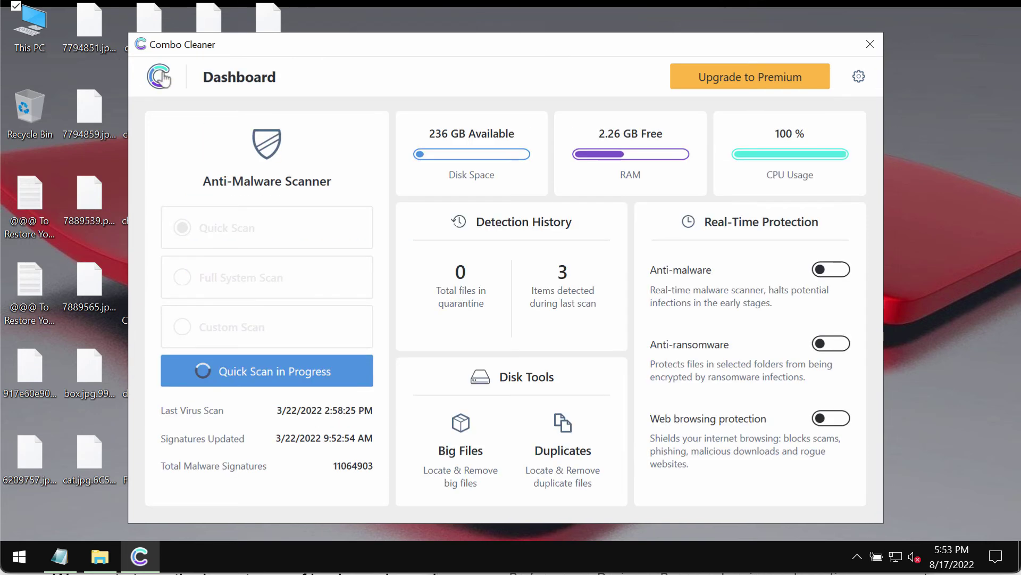
pyautogui.click(292, 381)
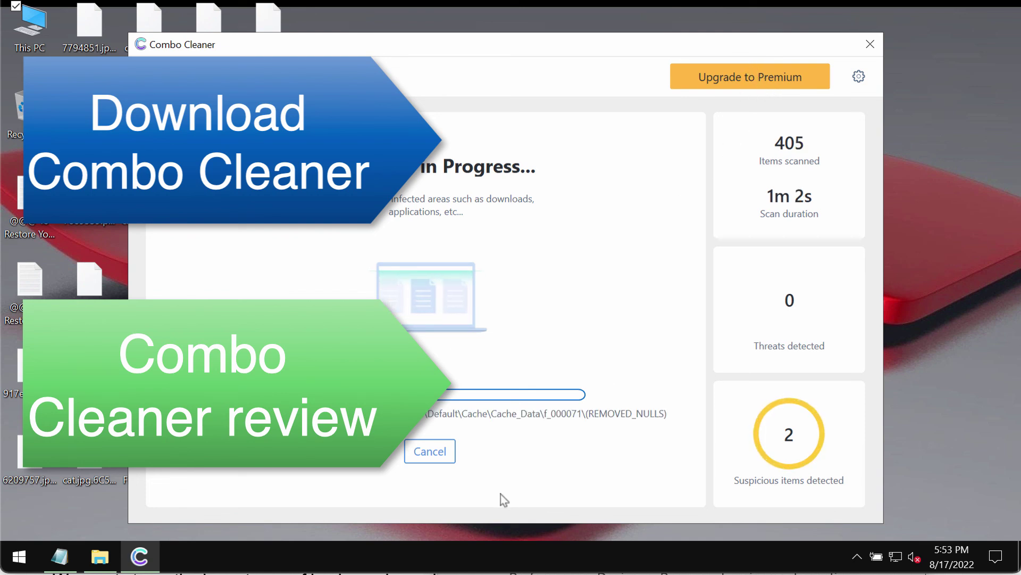
# Cancel the running Quick Scan and open the Premium upgrade page.
pyautogui.click(430, 451)
pyautogui.click(472, 365)
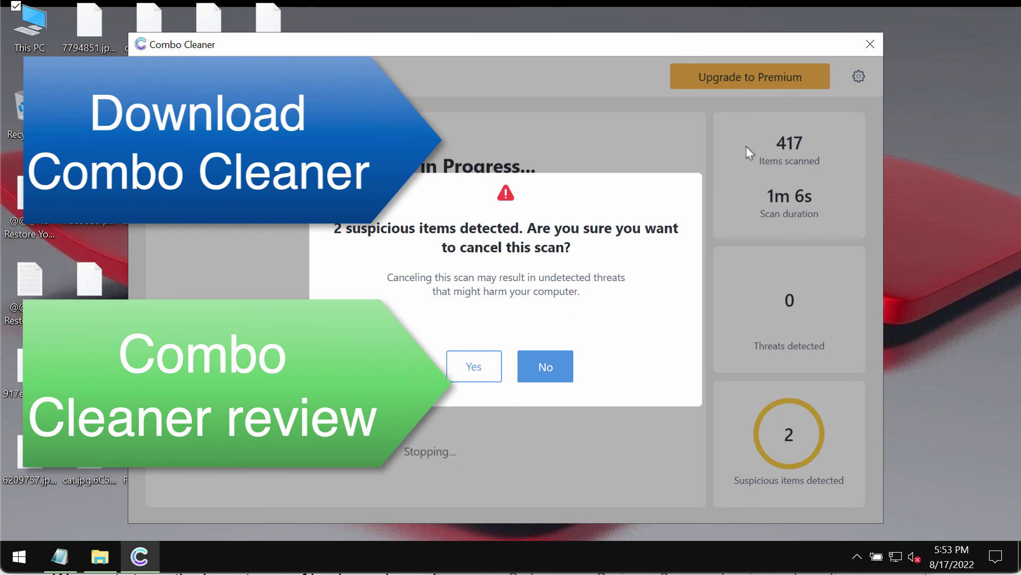
pyautogui.click(760, 77)
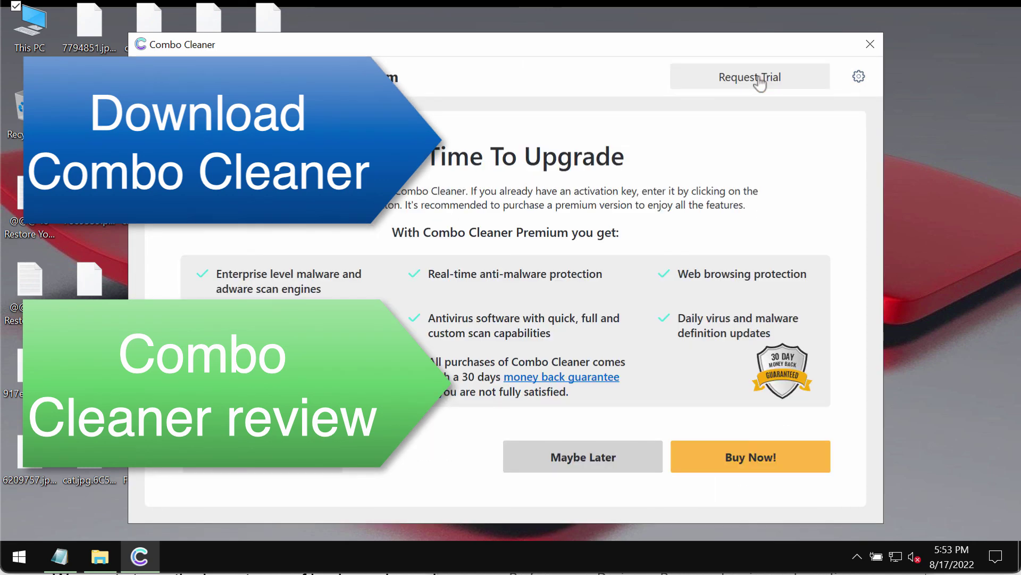